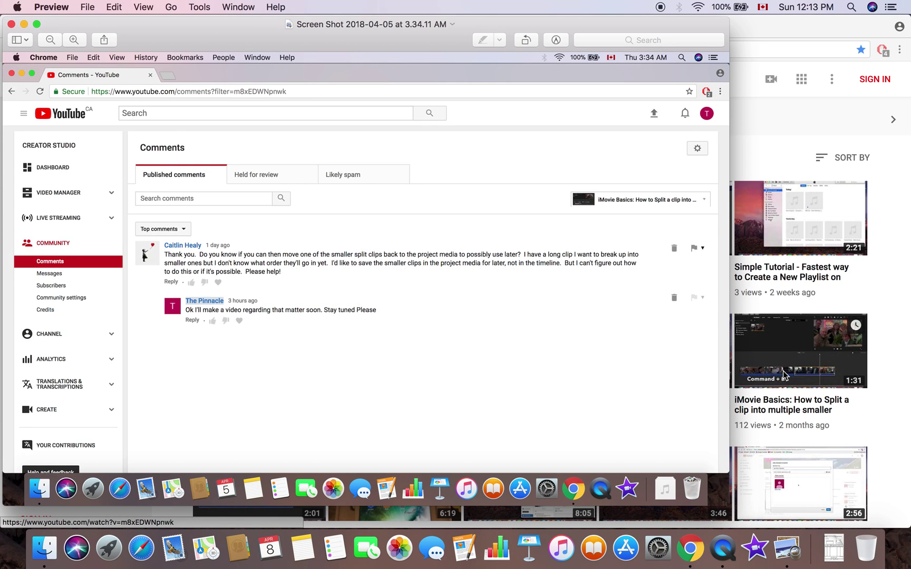
Close Preview's YouTube comments screenshot and put the browser away to reveal the desktop.
key(super+q)
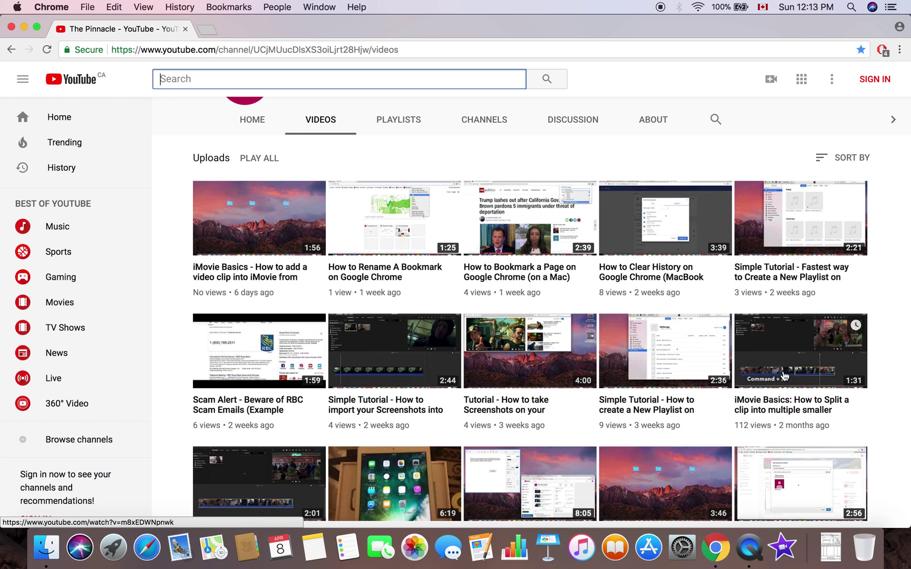
key(super+q)
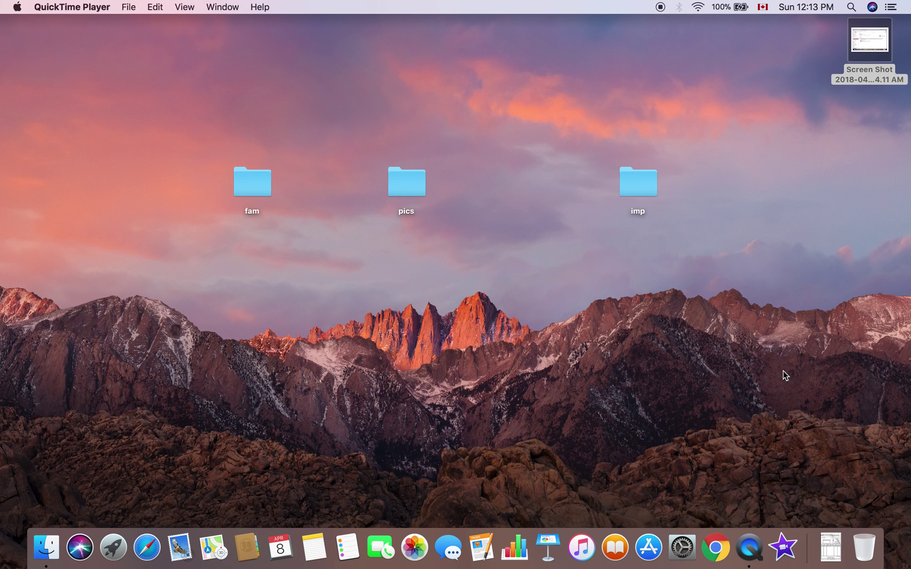
Launch iMovie, delete the myproject project, and select the project named project.
click(783, 547)
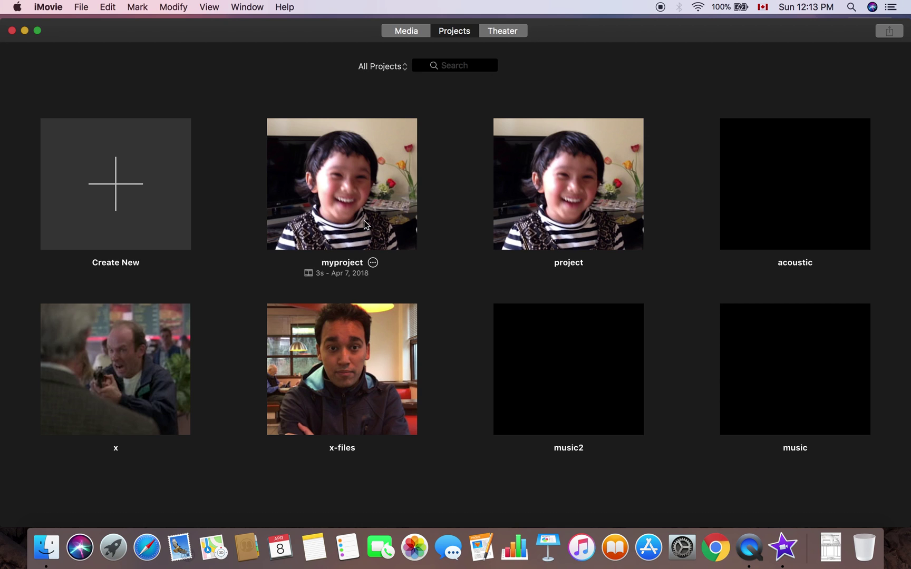
click(373, 262)
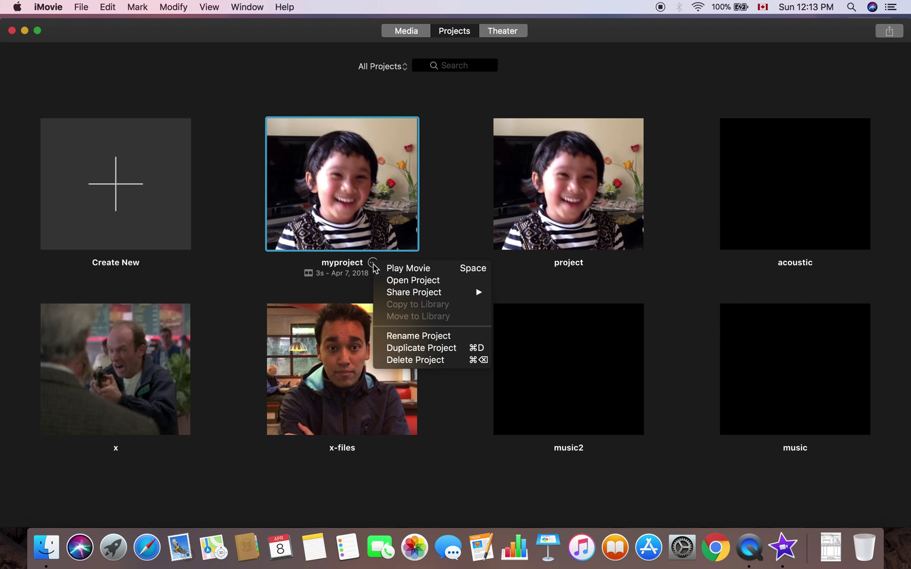
click(418, 360)
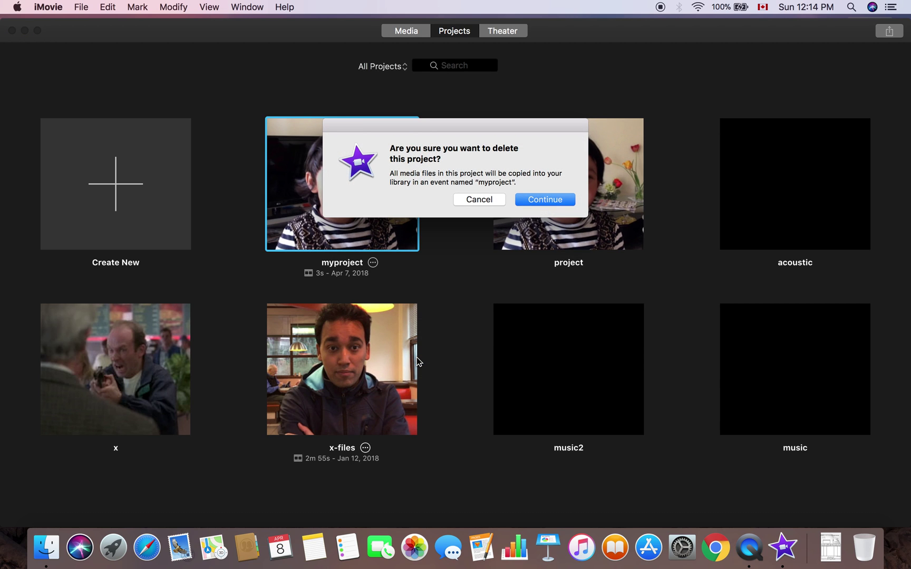
key(Return)
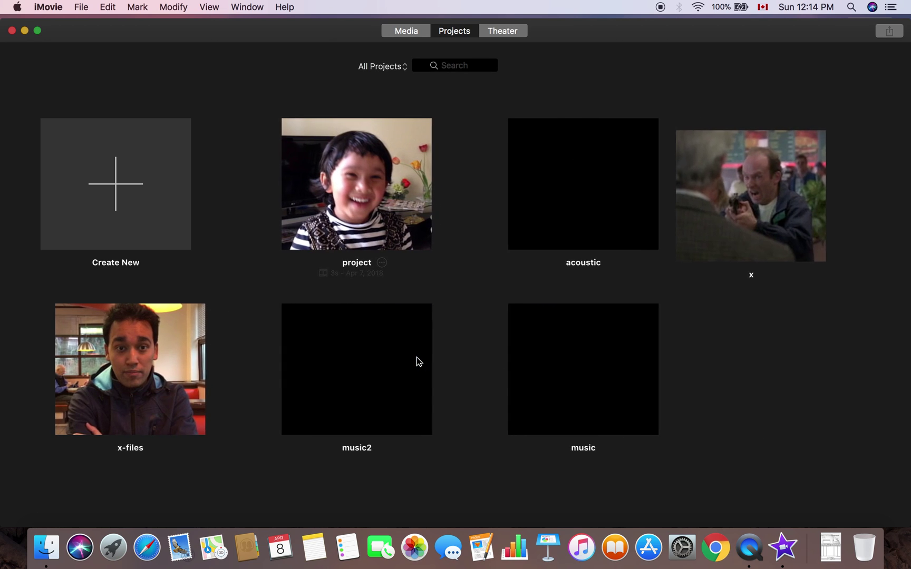
click(373, 182)
Swap project's 3-second timeline clip for the full 8.7-second media clip.
double_click(373, 183)
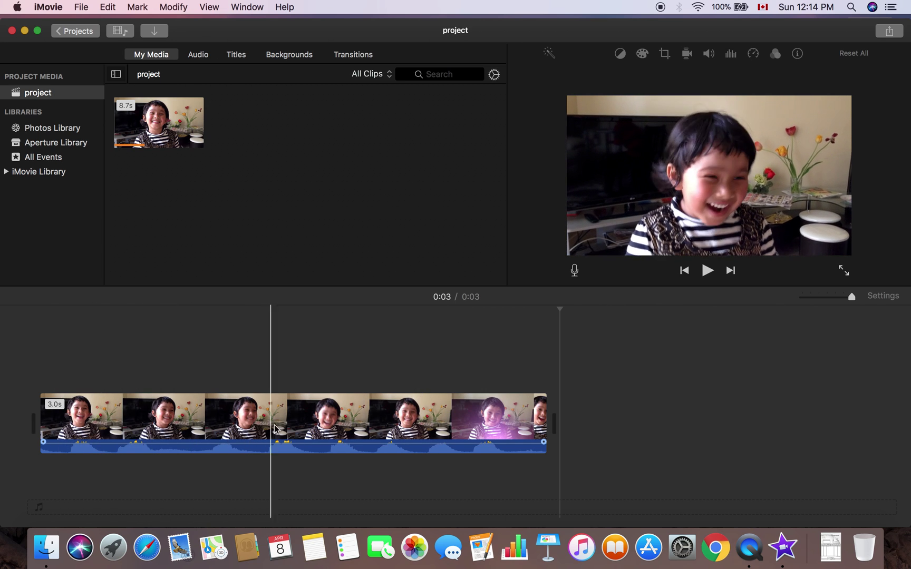
click(308, 428)
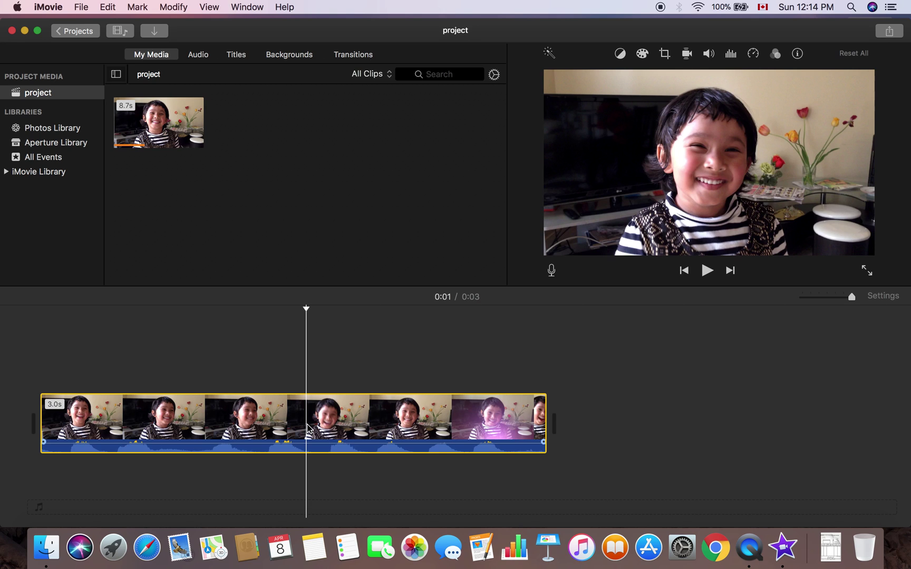
key(Delete)
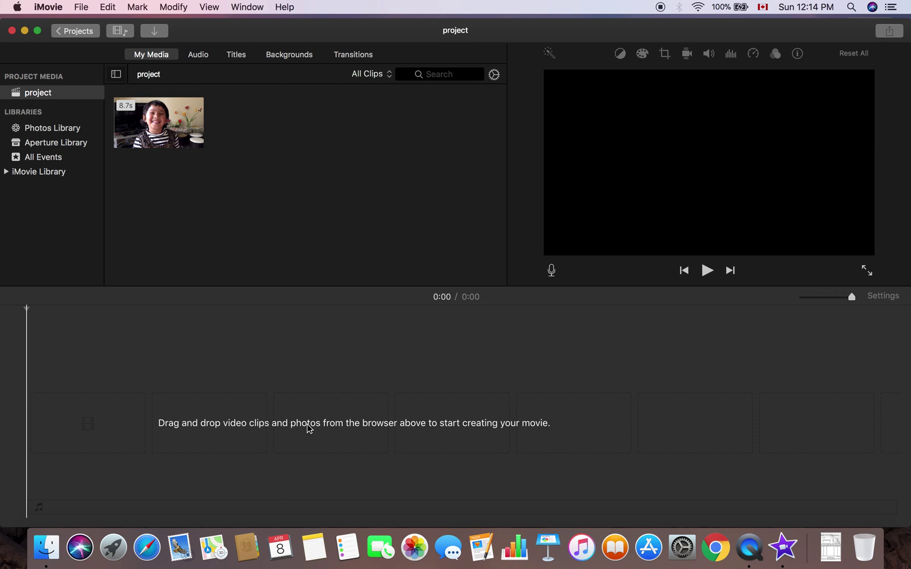
click(180, 137)
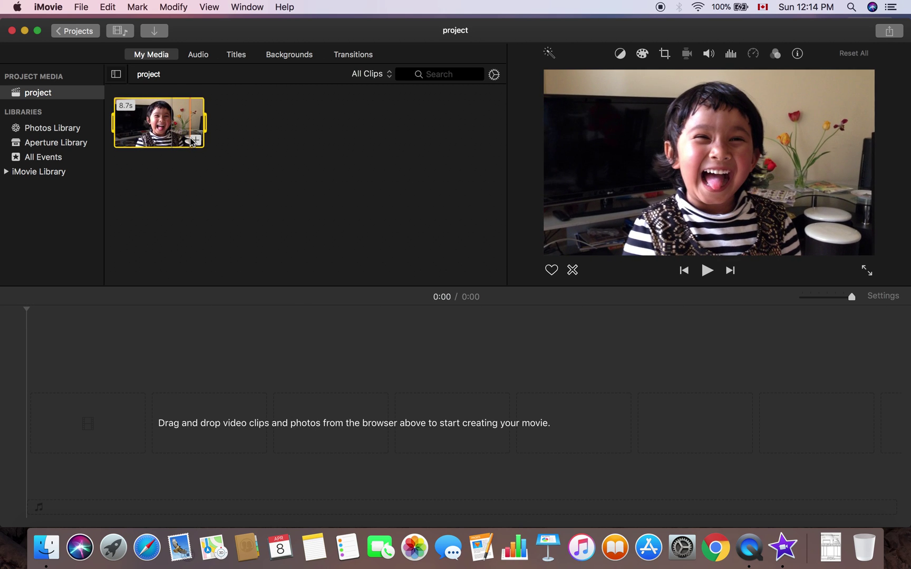
click(192, 139)
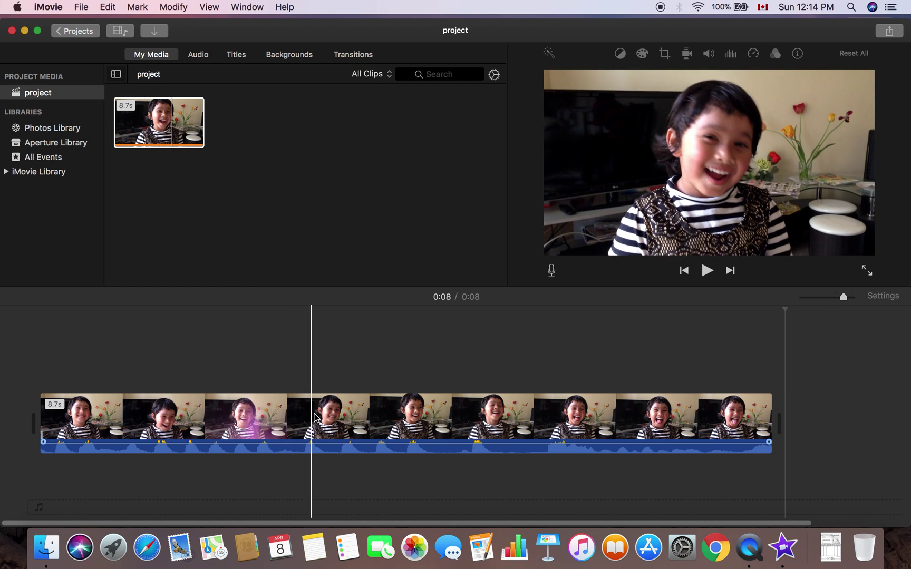
Split the clip at 0:03 and keep the 3.5-second part at the far left.
click(333, 419)
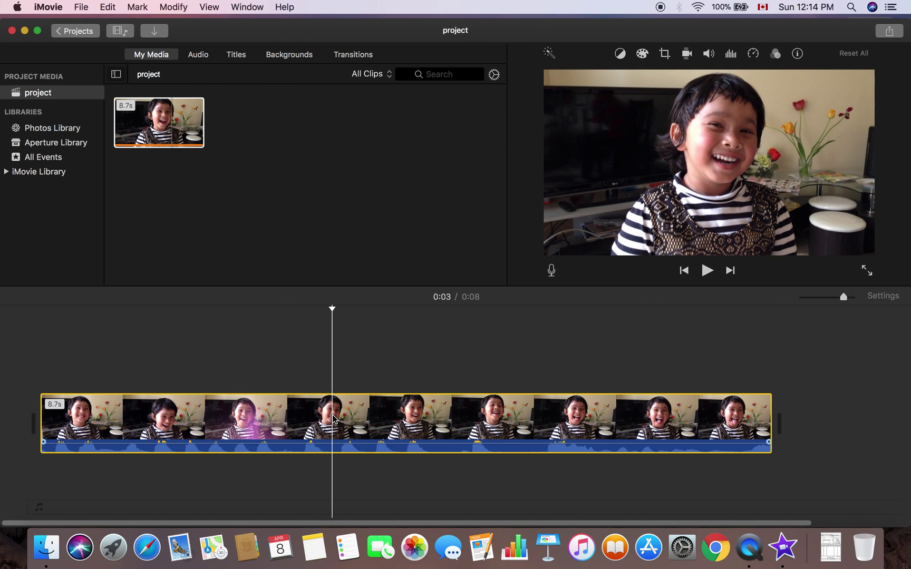
key(super+b)
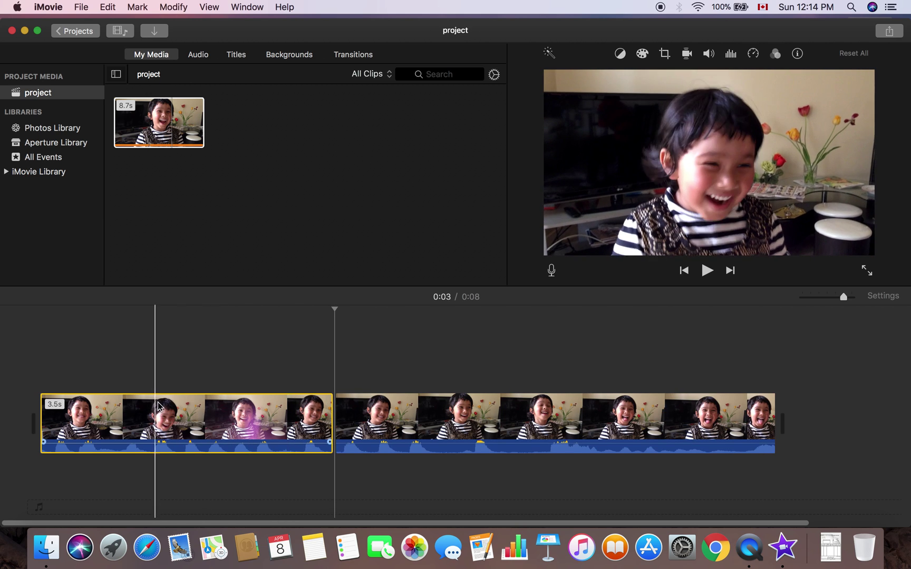
click(218, 421)
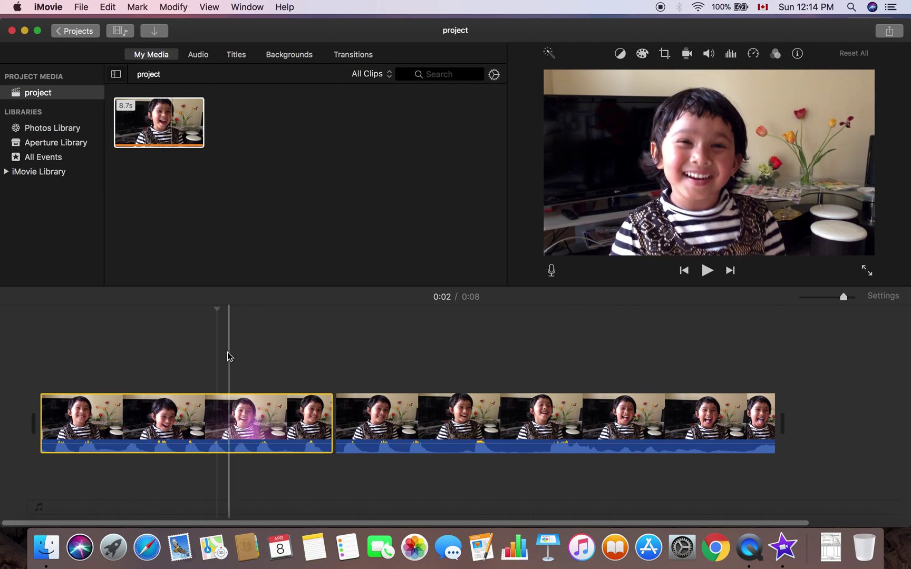
drag(219, 422, 232, 337)
drag(241, 289, 191, 417)
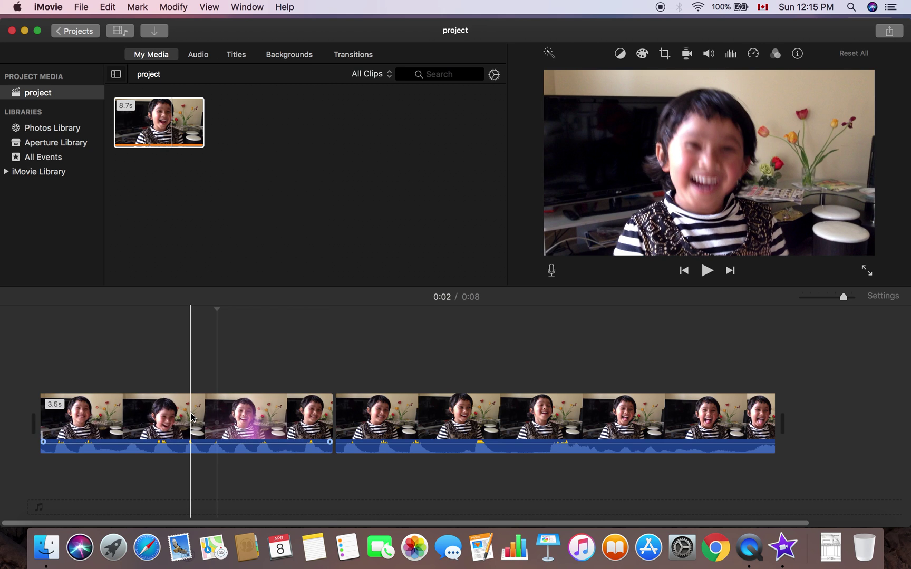
Inspect the resulting 3.5-second and 5.2-second clips in the timeline.
click(284, 431)
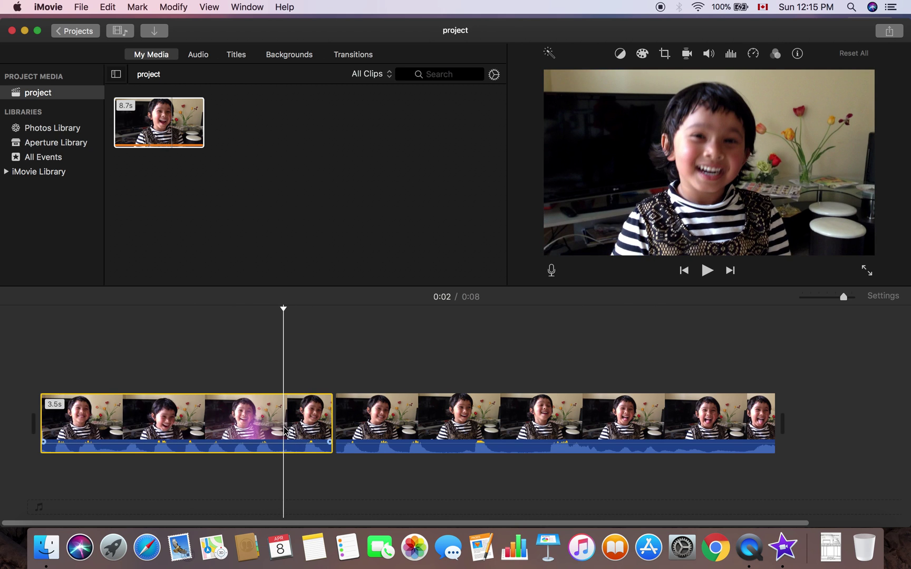
click(448, 417)
click(205, 419)
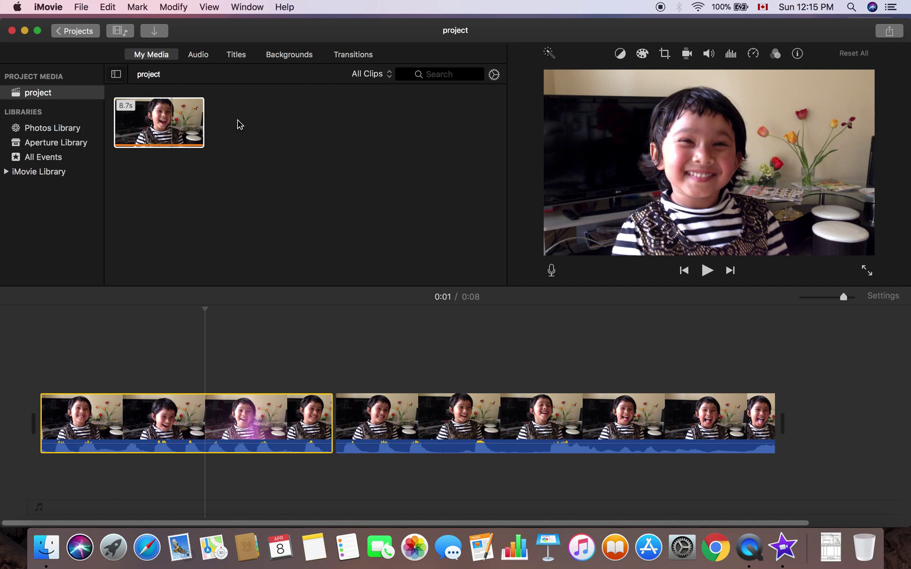
click(243, 181)
click(265, 424)
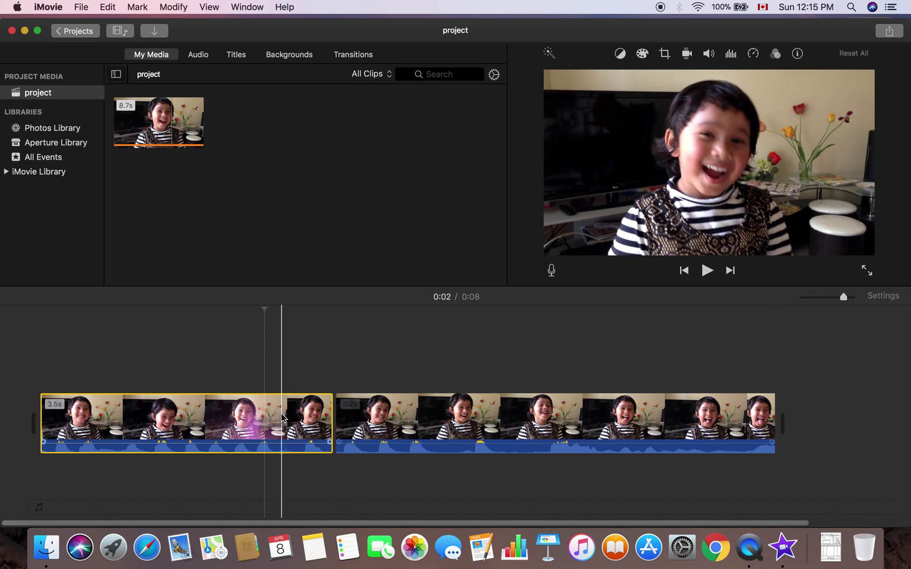
click(481, 398)
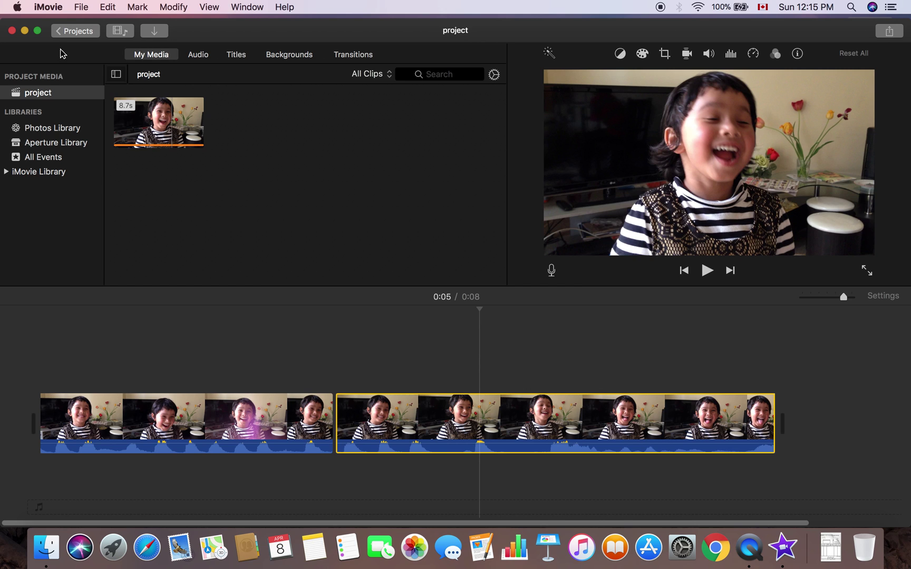
Create a new empty movie project named project1 and return to the projects list.
click(79, 33)
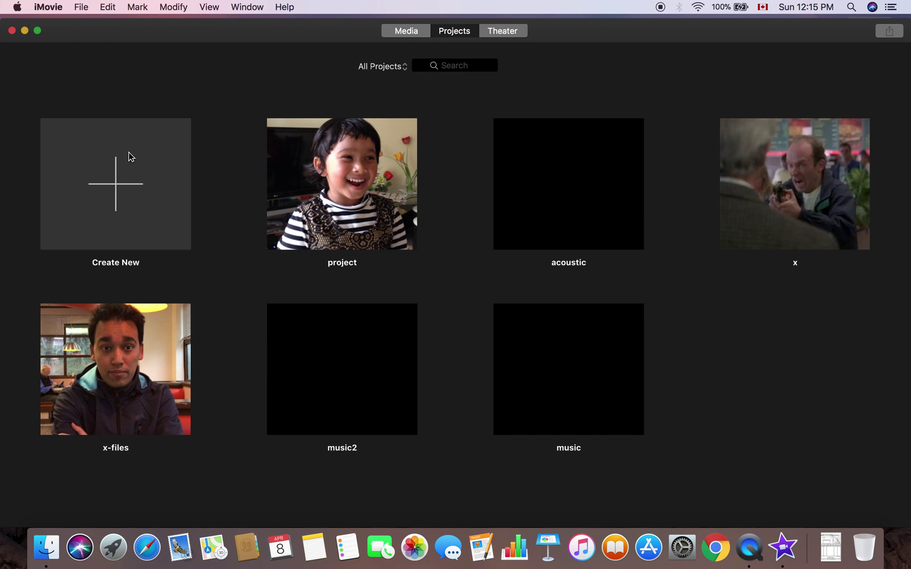
click(123, 213)
click(106, 252)
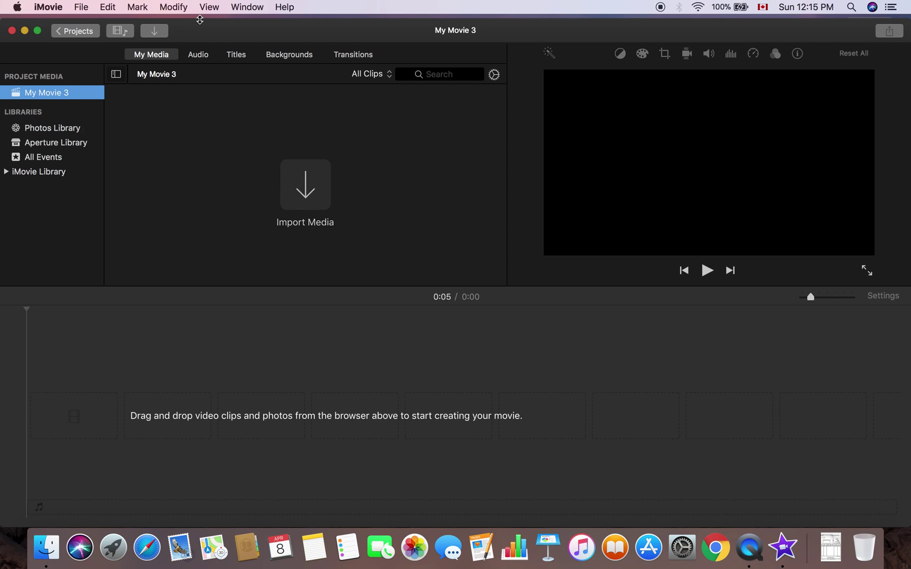
click(66, 32)
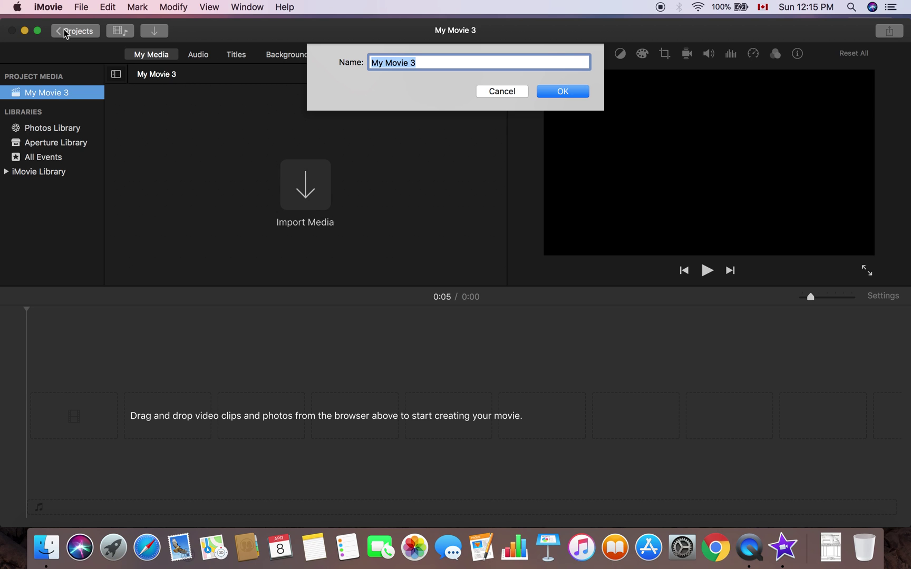
text(project1)
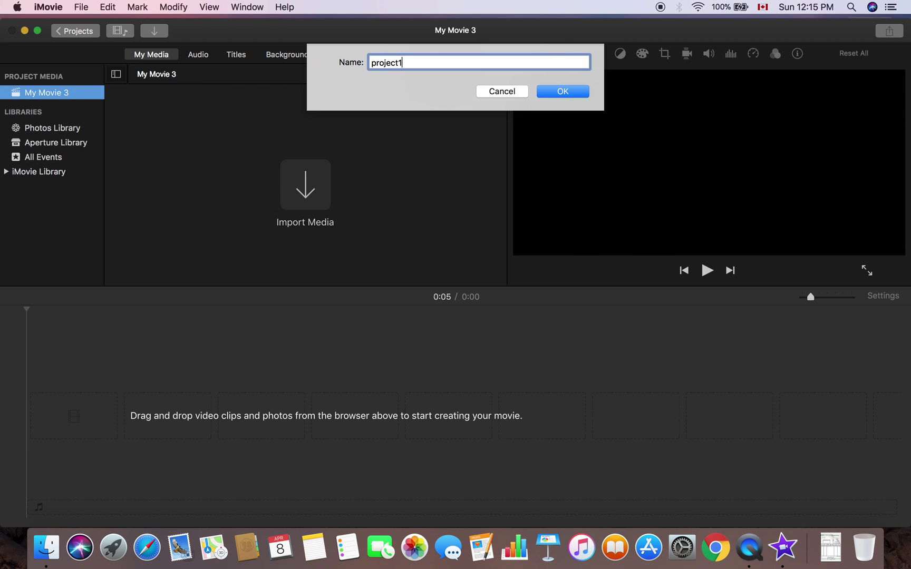
key(Return)
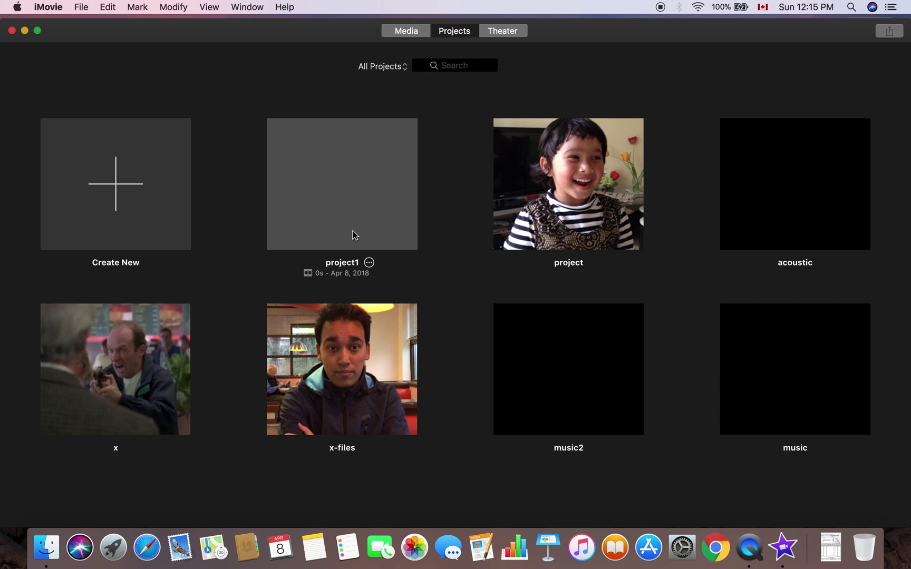
click(572, 203)
Select the first 3.5-second clip in project, then open project1.
double_click(571, 200)
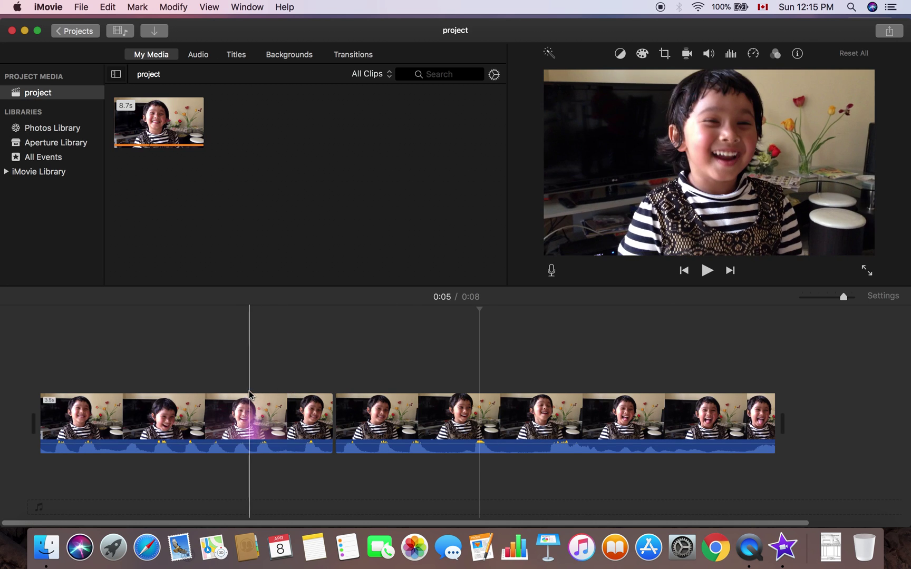
click(218, 418)
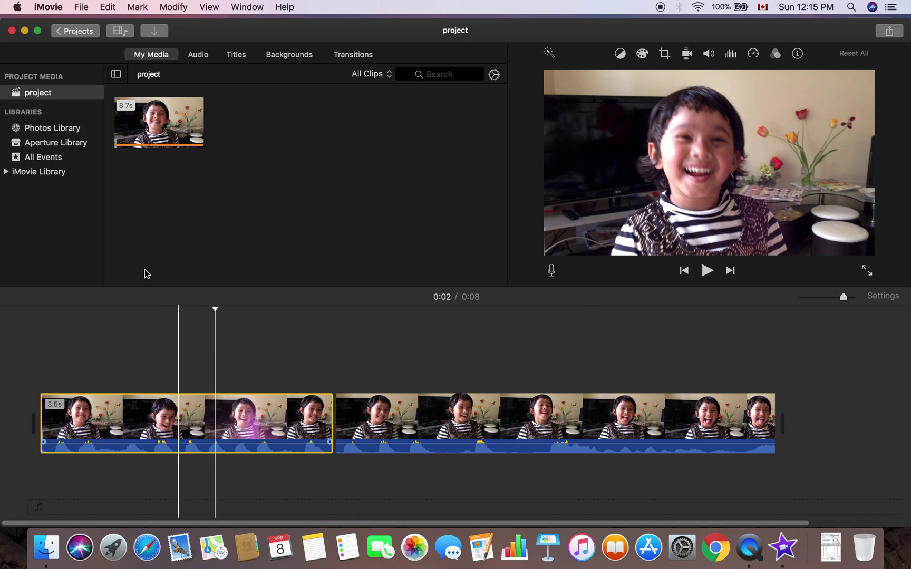
click(72, 31)
click(560, 193)
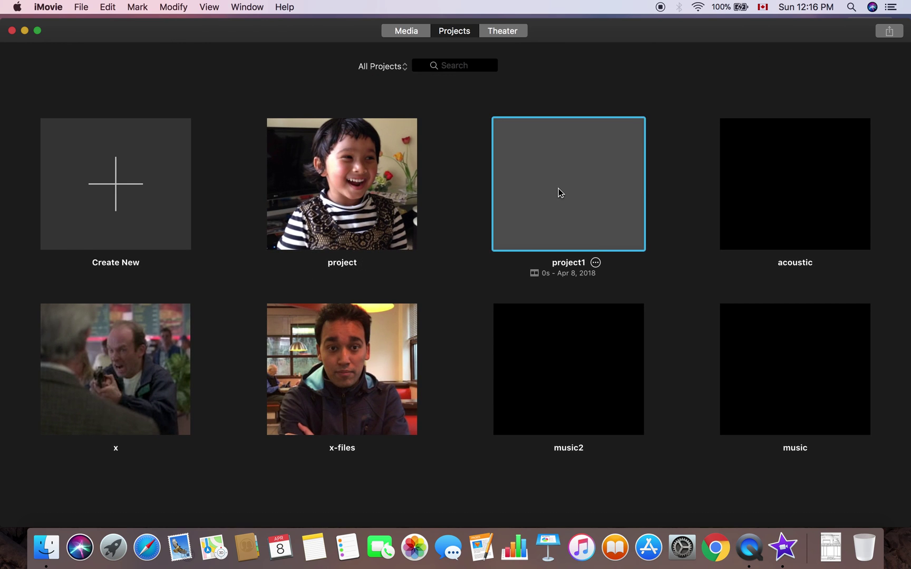
double_click(560, 193)
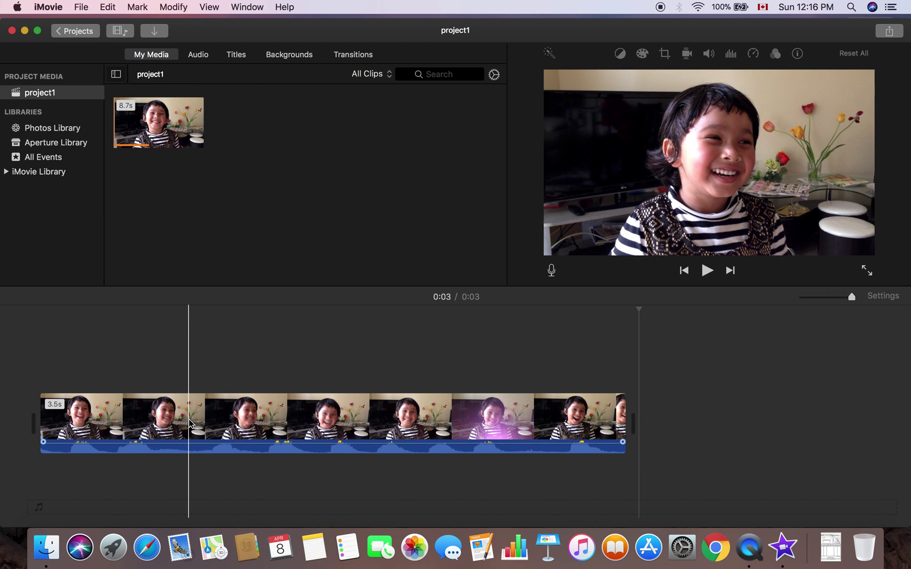
Check the 3.5-second clip pasted into project1, then reopen project.
click(189, 424)
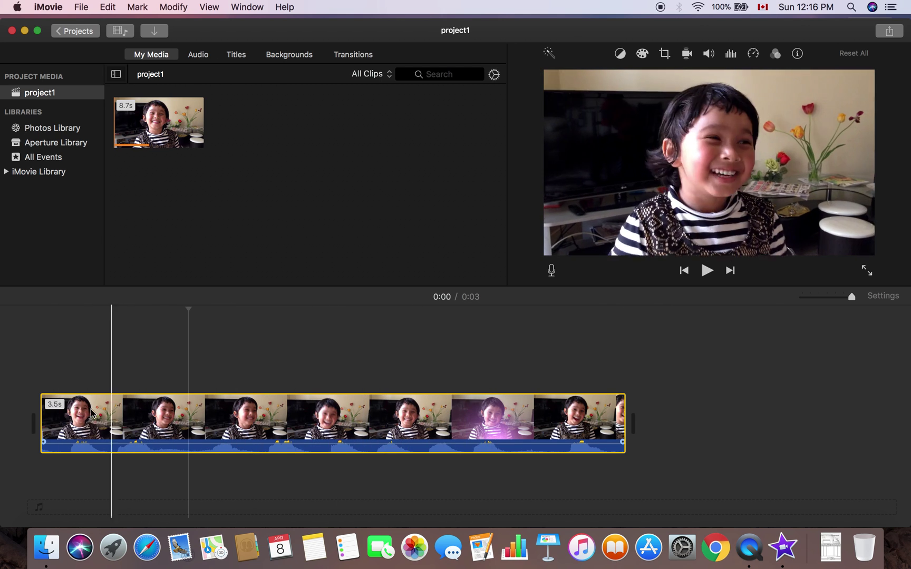
click(103, 423)
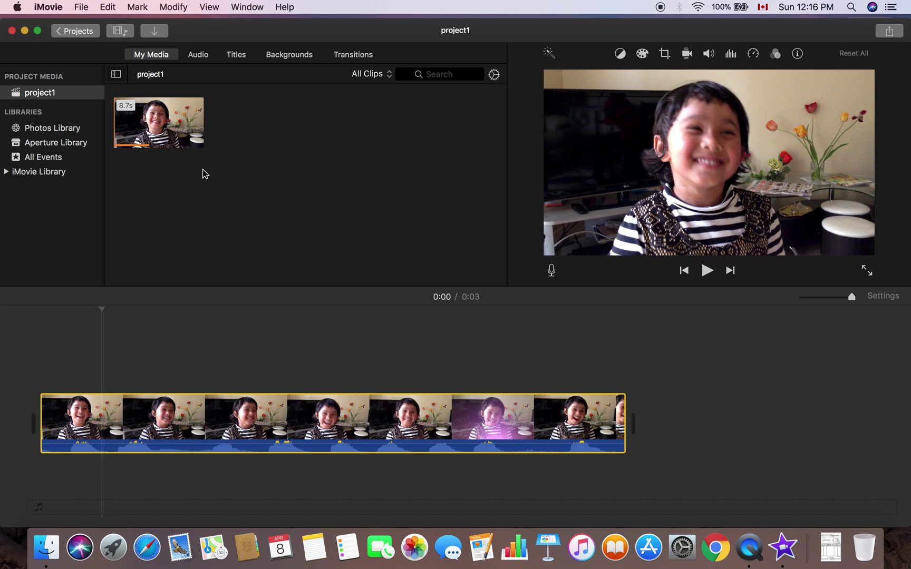
click(76, 32)
double_click(527, 190)
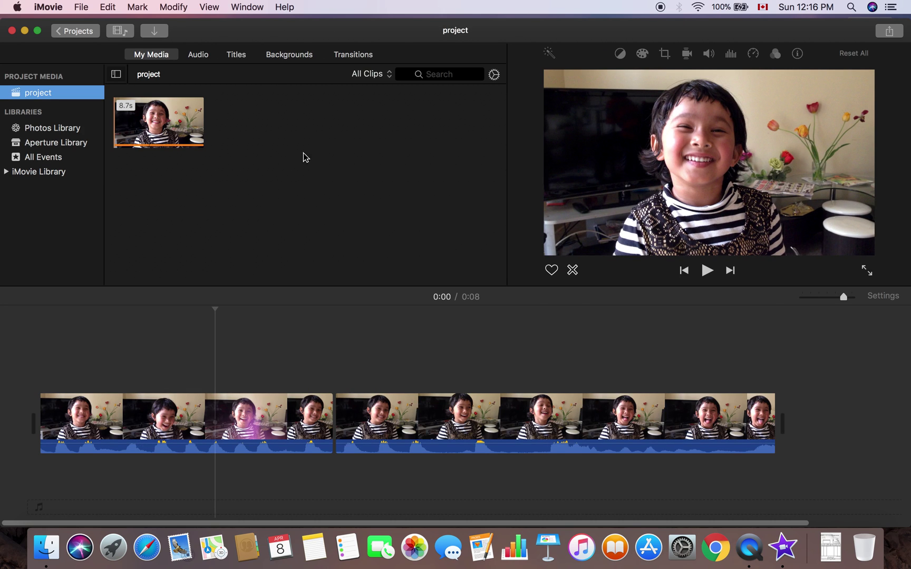
In project, delete the second 5.2-second clip and undo the deletion.
click(76, 32)
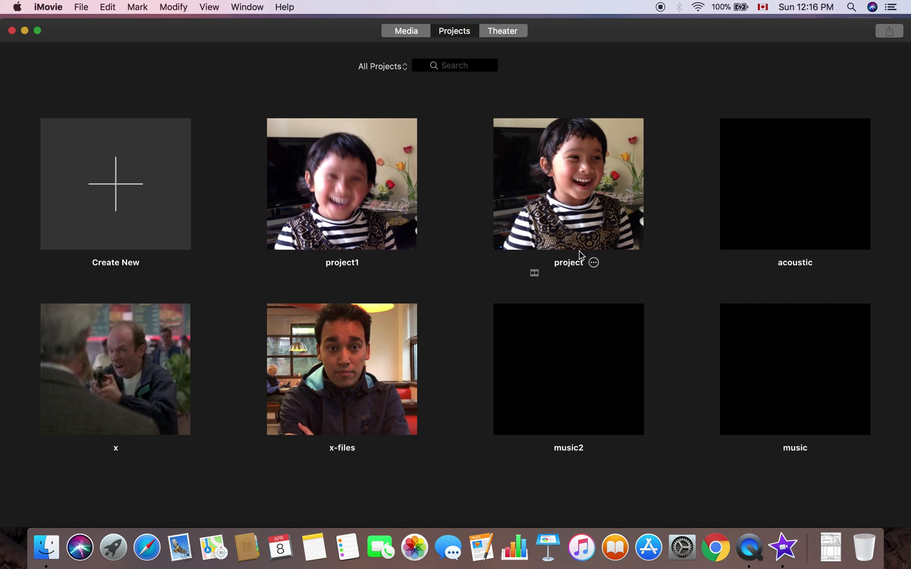
double_click(543, 169)
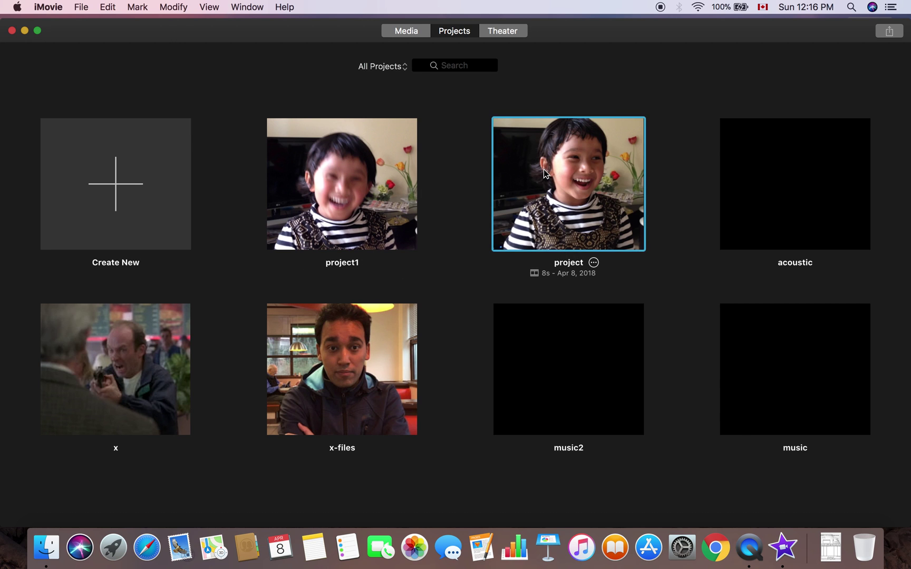
click(465, 423)
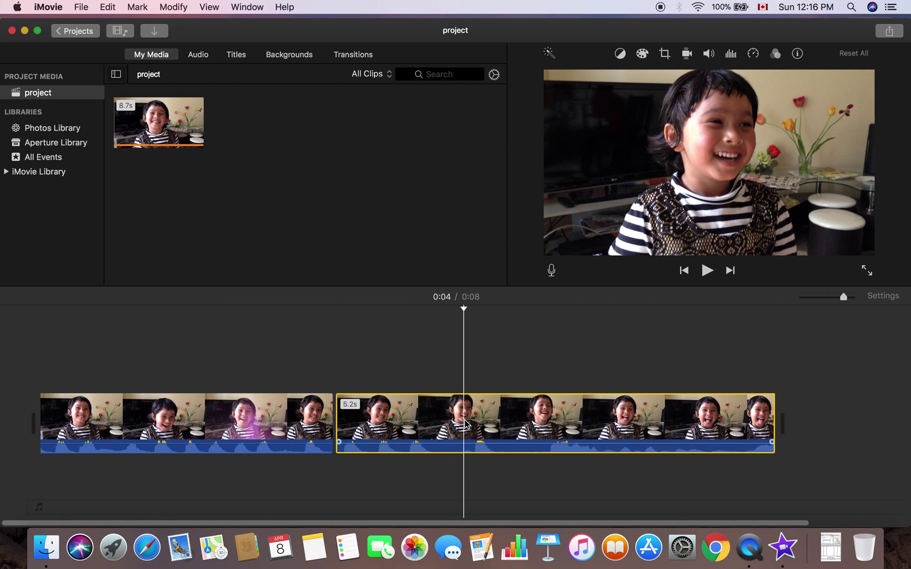
key(Delete)
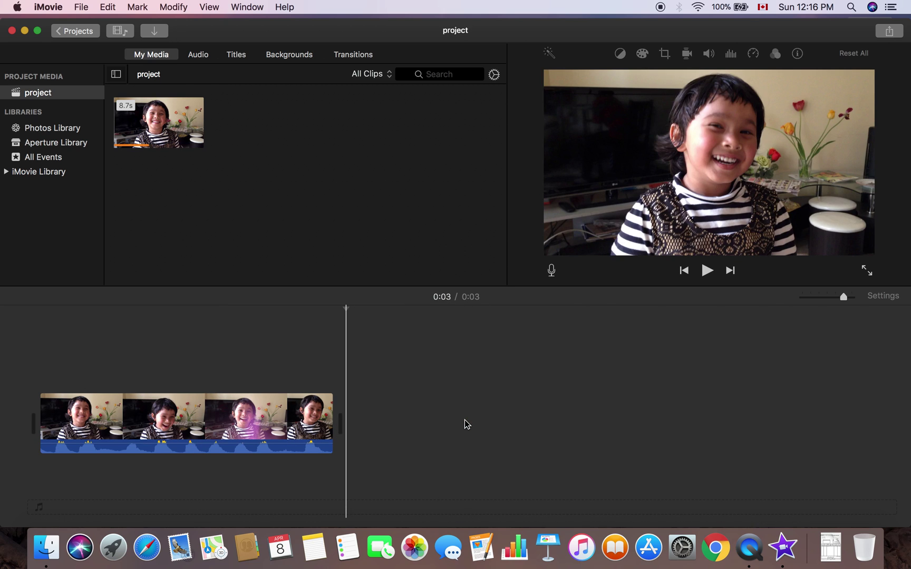
key(super+z)
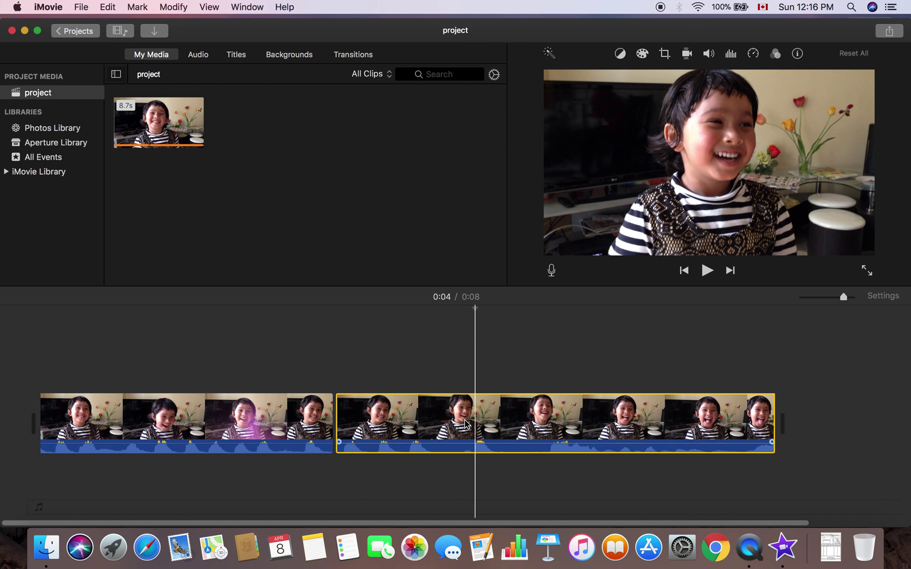
Reopen project once more, then open project1 from the projects list.
click(76, 31)
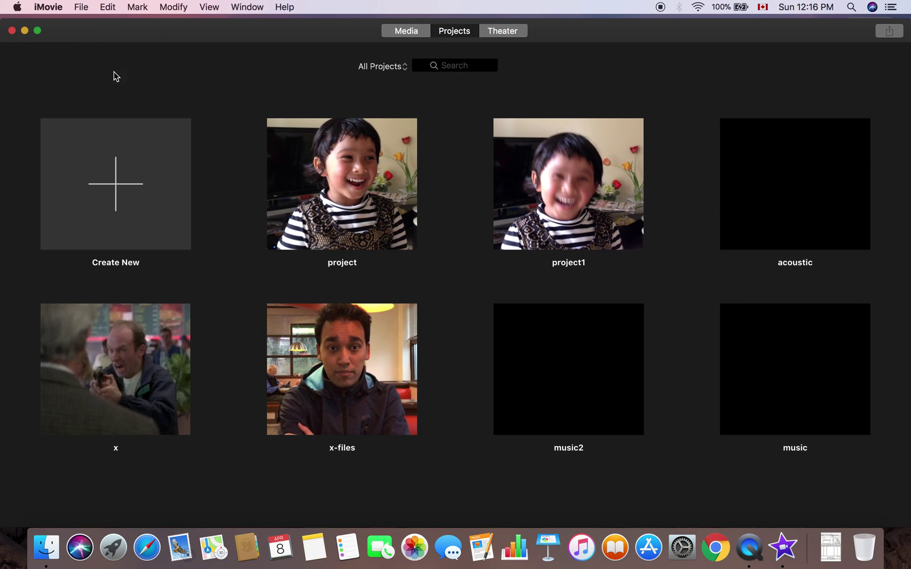
double_click(334, 216)
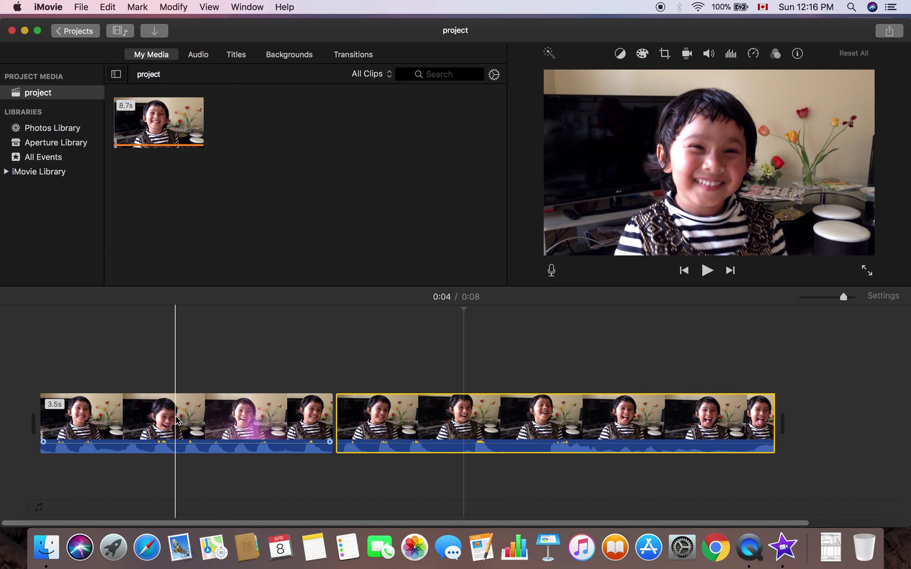
click(70, 30)
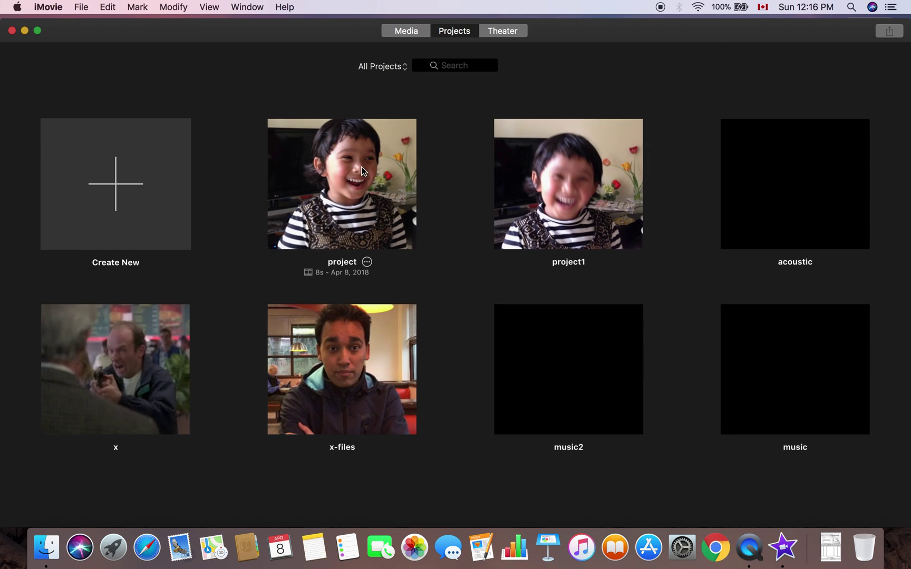
double_click(600, 167)
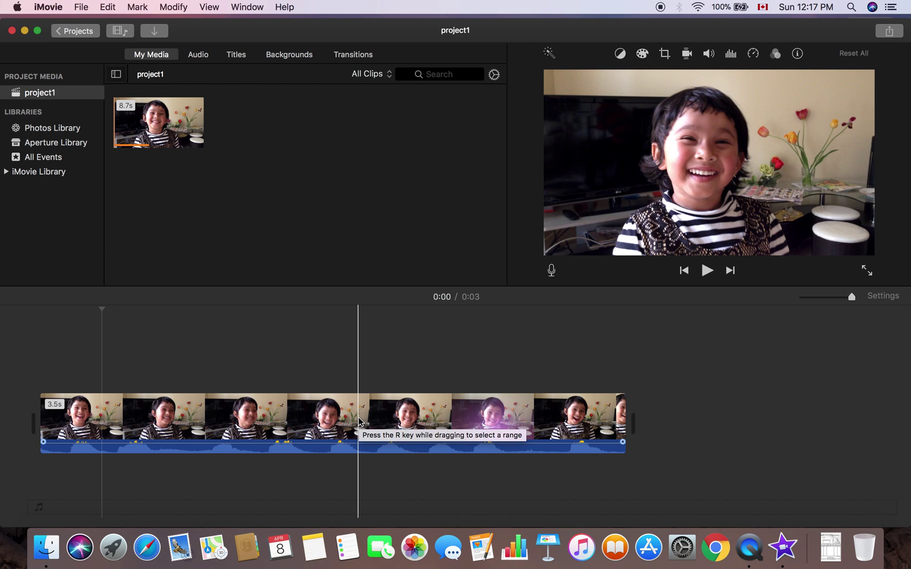
Split project1's clip at 0:01 and lift the 1.4-second piece above the storyline.
click(281, 419)
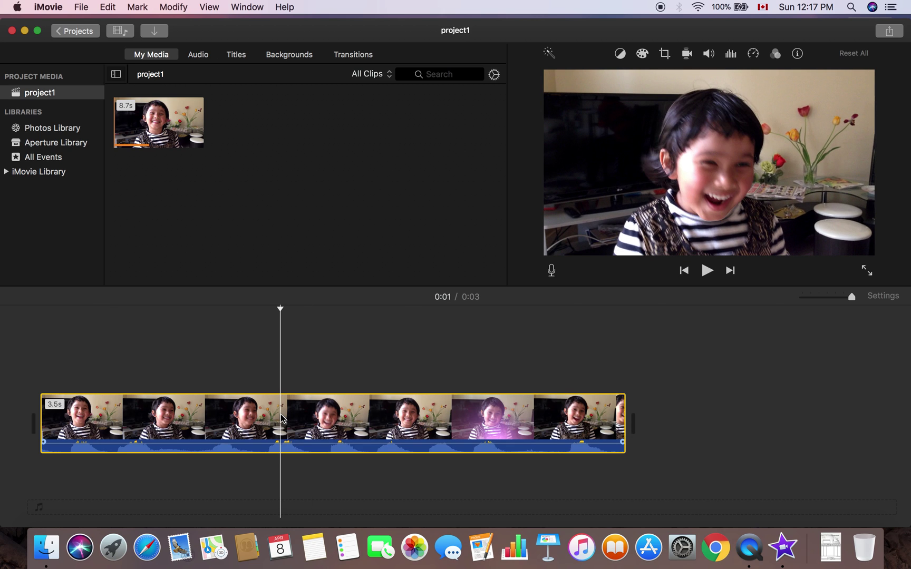
key(super+b)
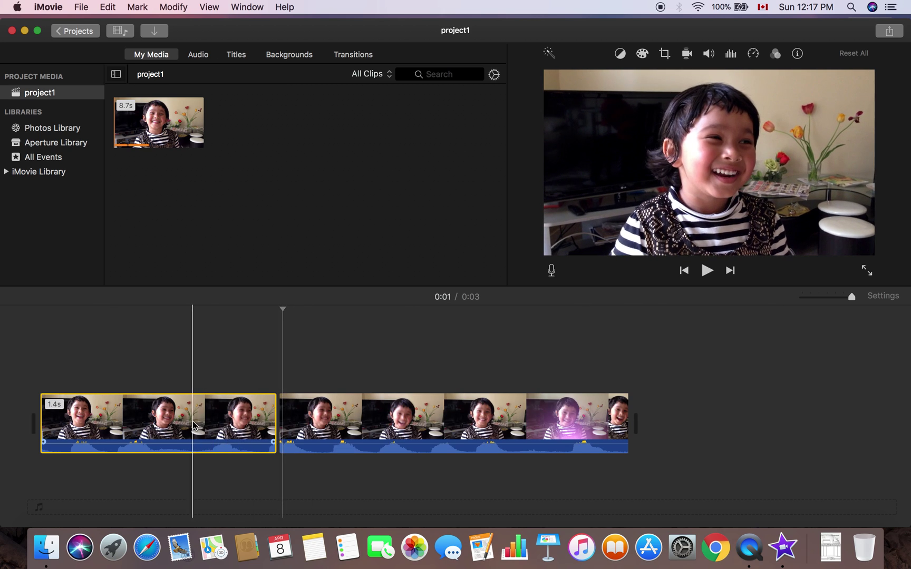
drag(175, 427, 280, 199)
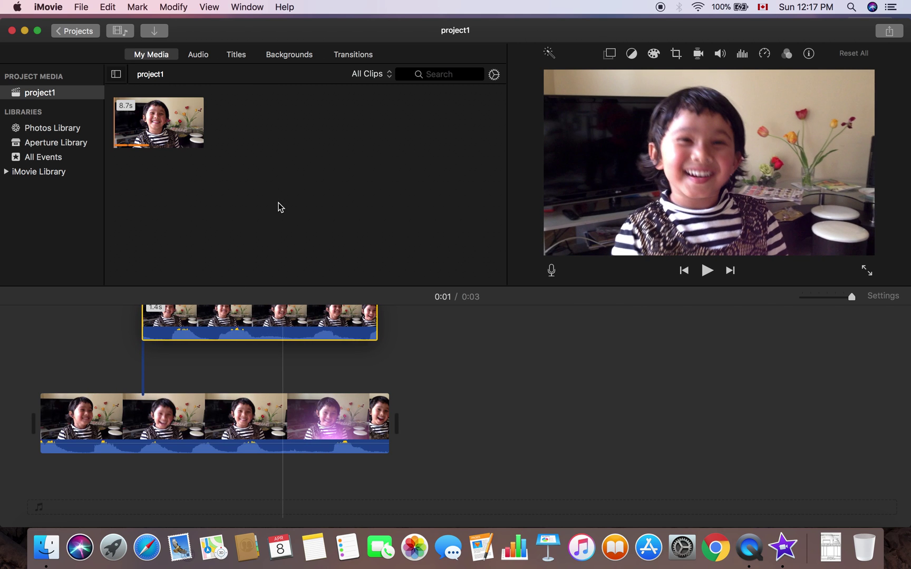